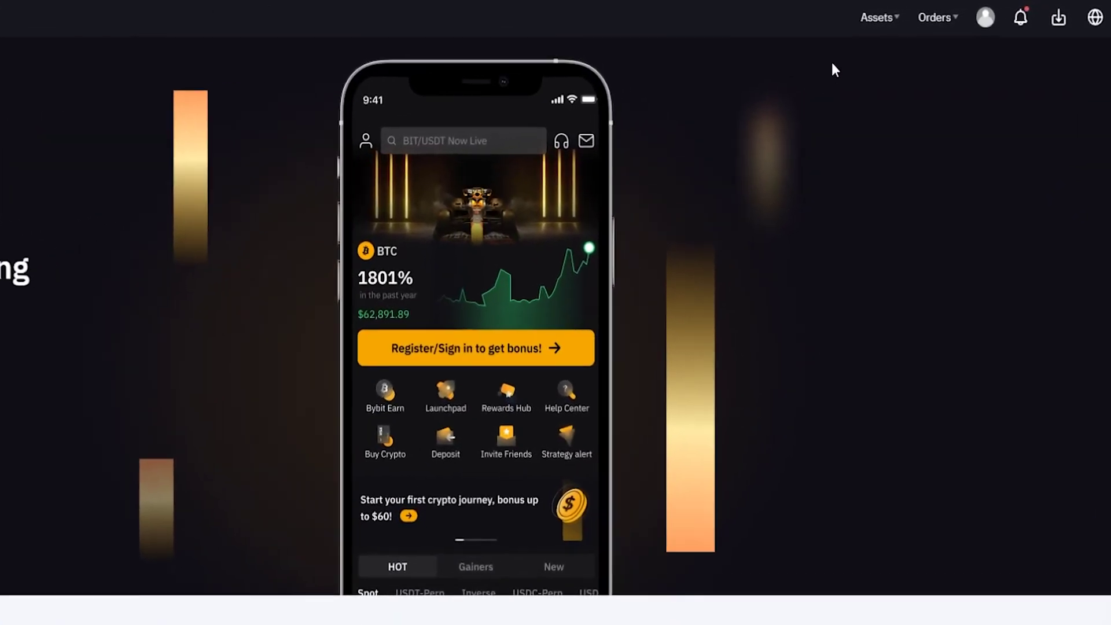
Go to Assets Overview from the Assets menu and highlight the Spot, Derivatives and Funding balances.
{"action": "mouse_move", "coordinate": [951, 12]}
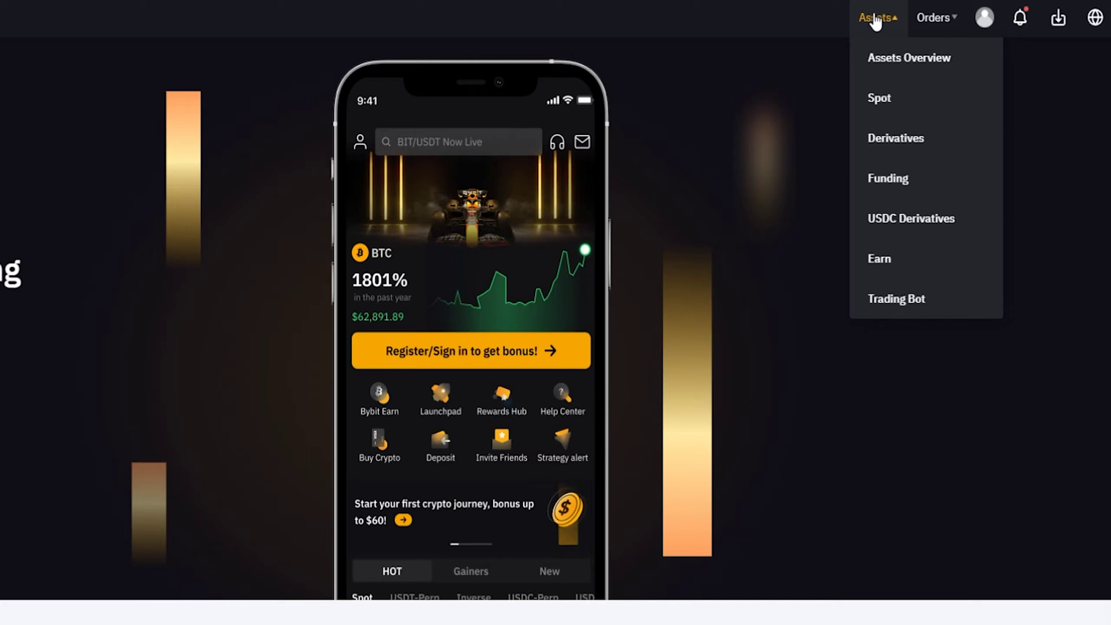
{"action": "left_click", "coordinate": [893, 59]}
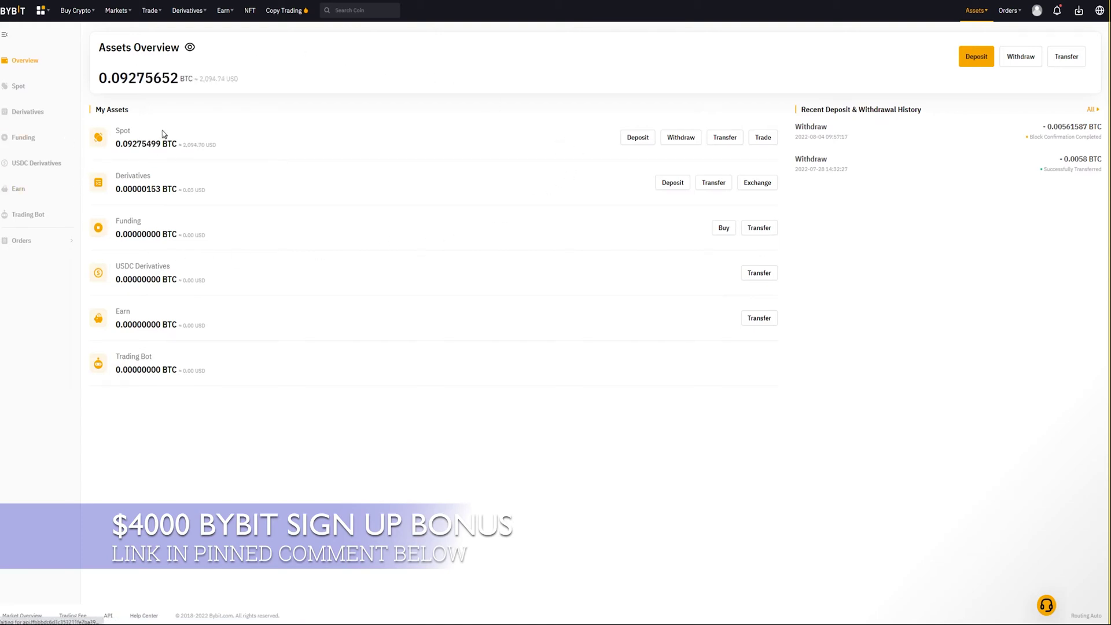
{"action": "left_click_drag", "start_coordinate": [163, 134], "coordinate": [116, 133]}
{"action": "left_click_drag", "start_coordinate": [156, 178], "coordinate": [115, 177]}
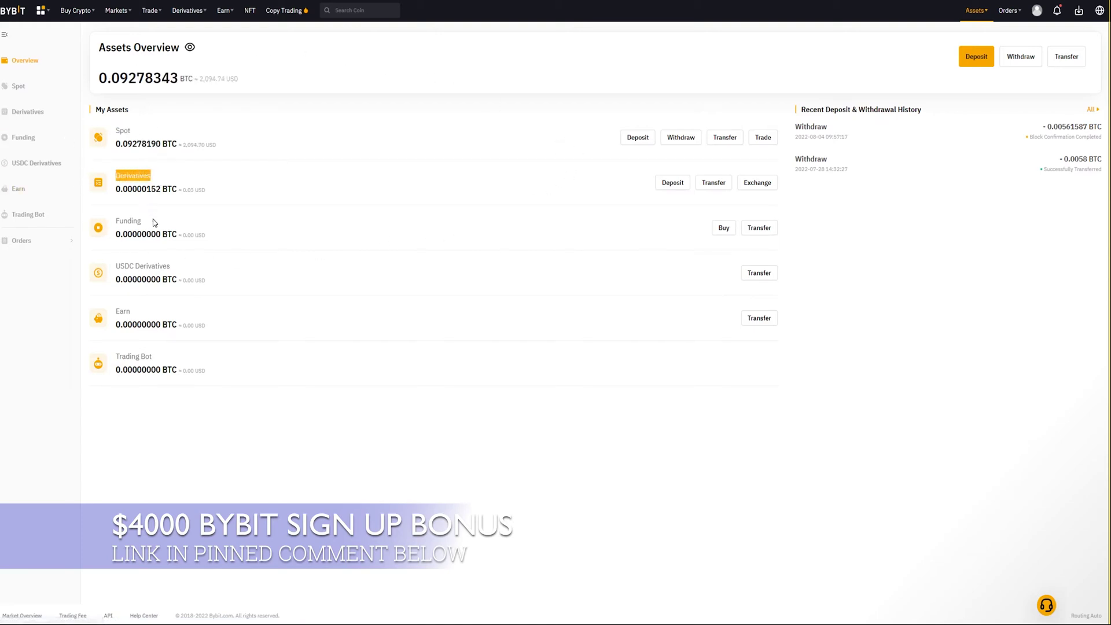
{"action": "left_click_drag", "start_coordinate": [141, 220], "coordinate": [114, 223]}
{"action": "left_click", "coordinate": [170, 221]}
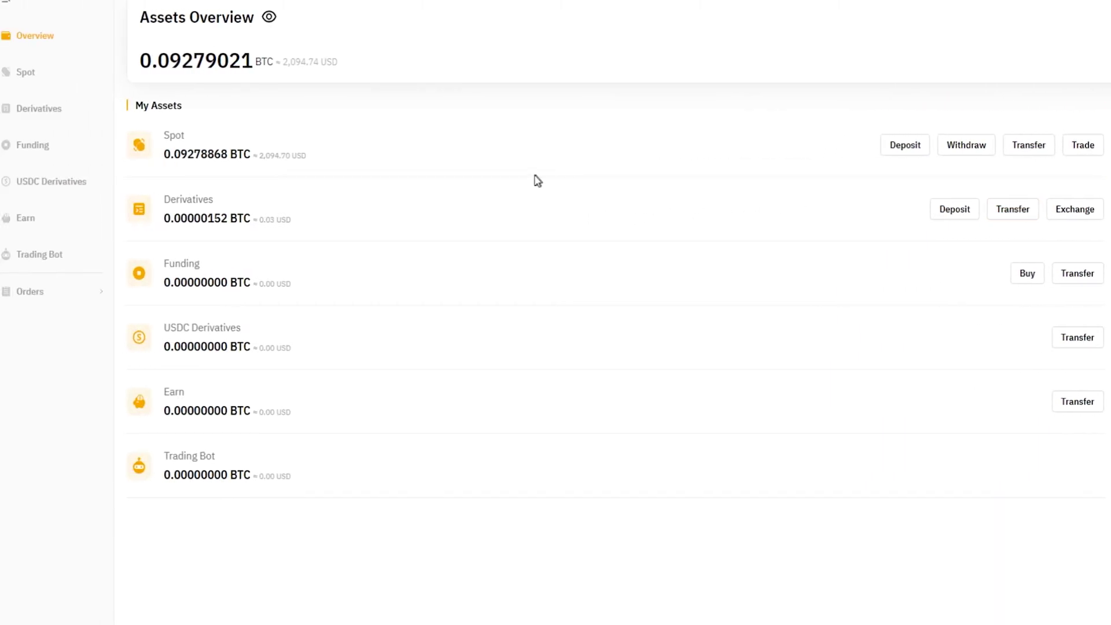
Switch to the Spot account view from the assets sidebar to see USDT at 2093.1323.
{"action": "left_click", "coordinate": [25, 74]}
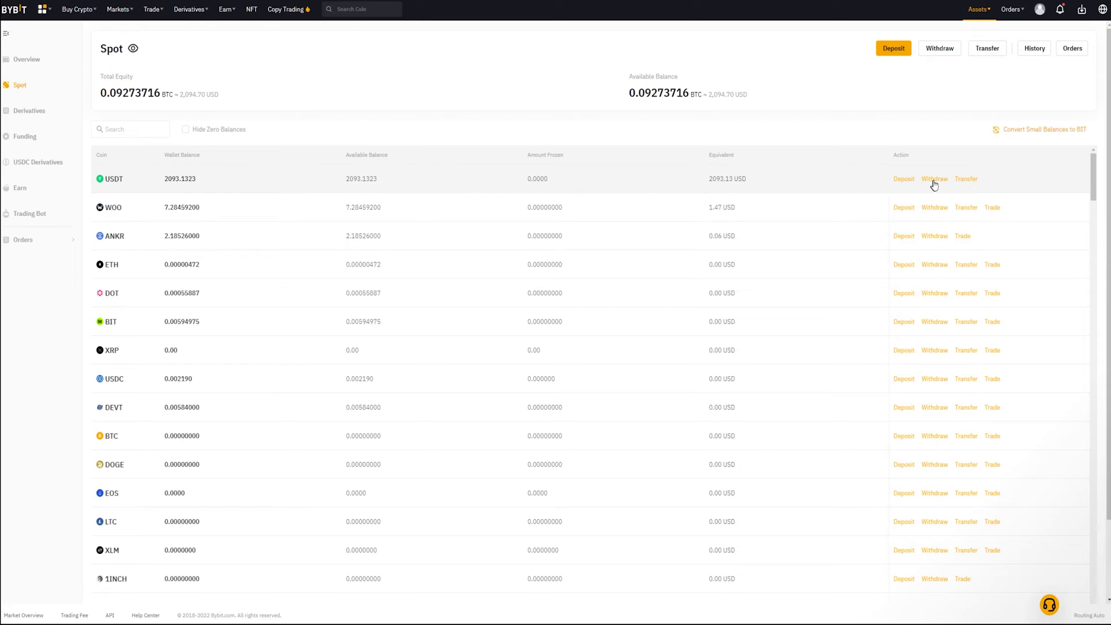
Start a USDT transfer from the Spot row, flipping direction twice to end on Spot → Derivatives.
{"action": "left_click", "coordinate": [964, 181]}
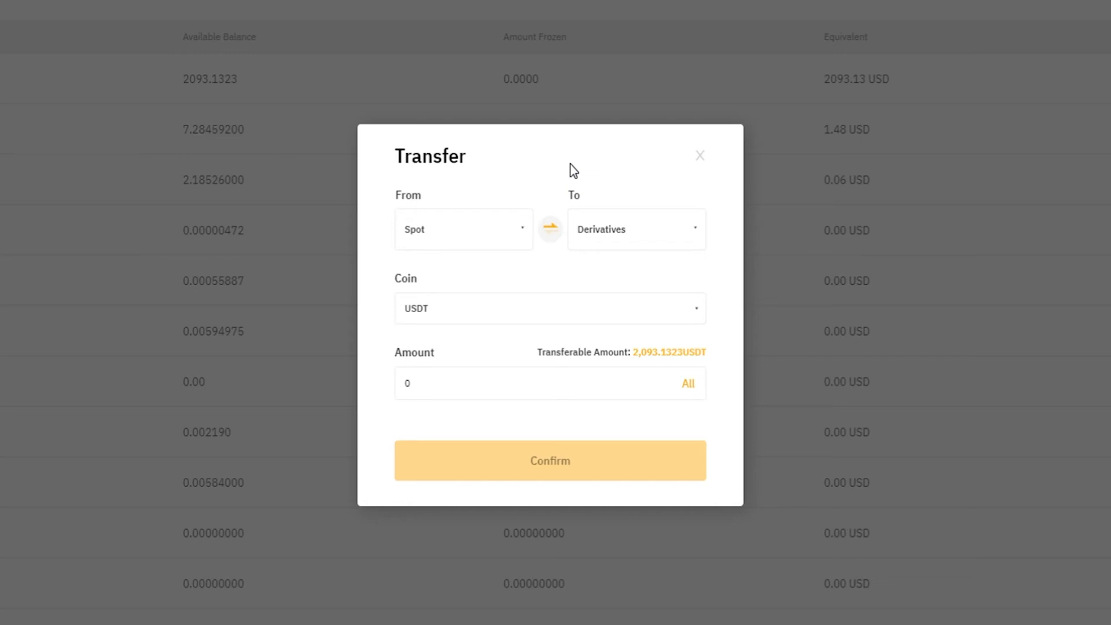
{"action": "left_click", "coordinate": [551, 233]}
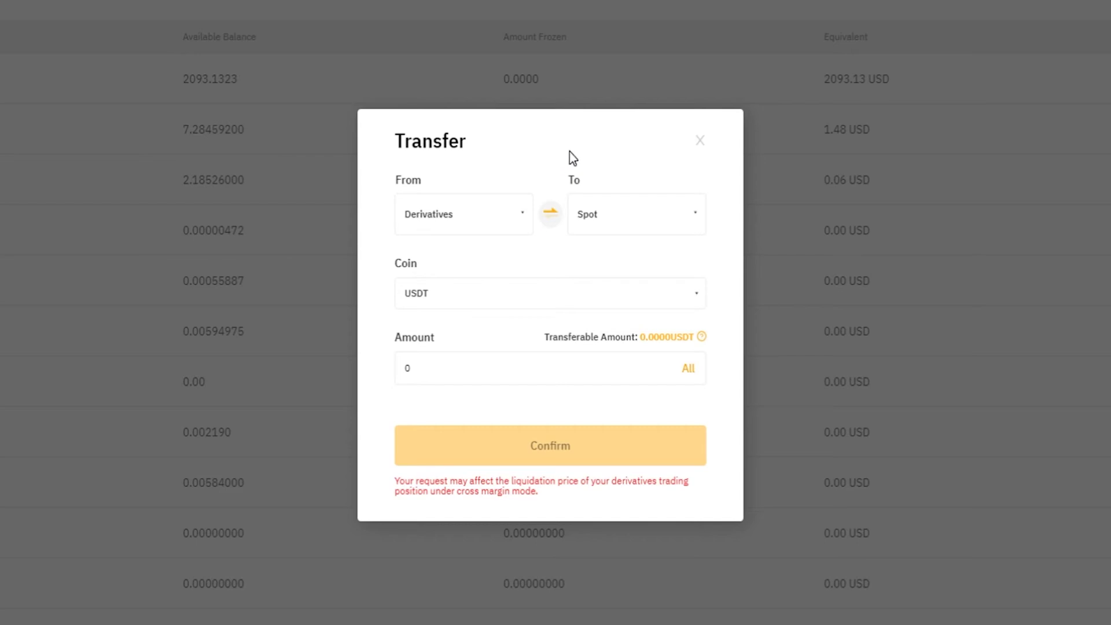
{"action": "left_click", "coordinate": [550, 215]}
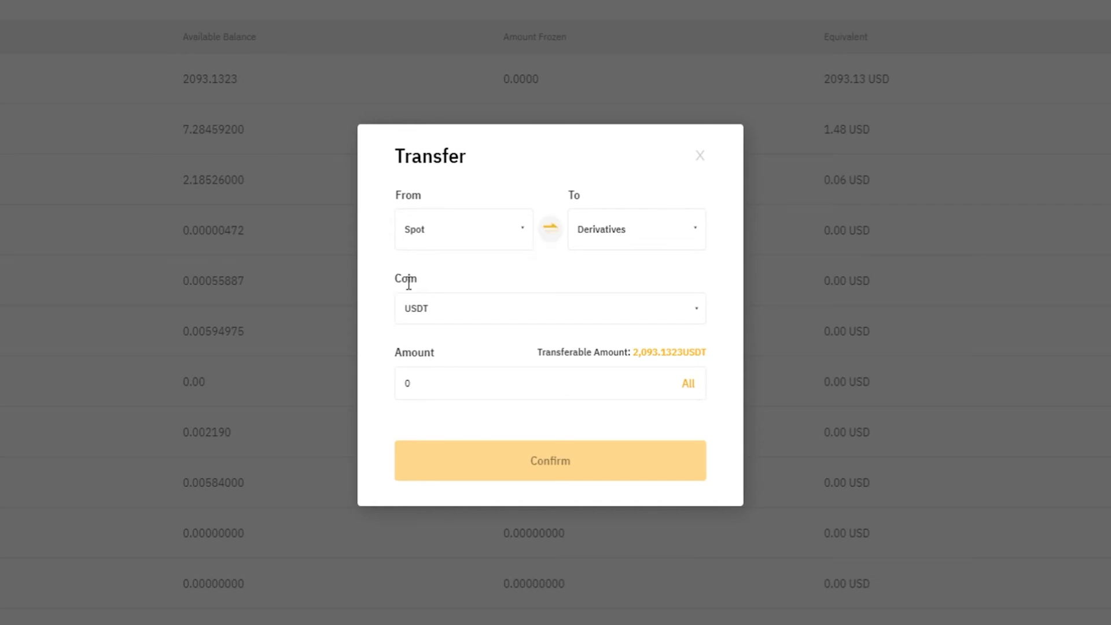
{"action": "left_click", "coordinate": [443, 311]}
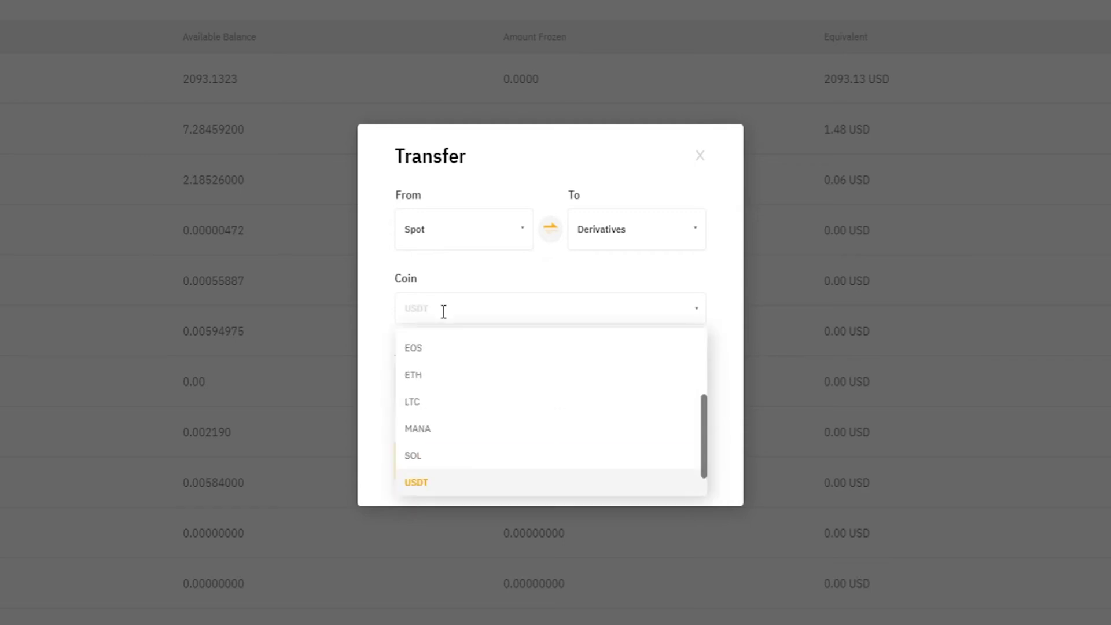
{"action": "scroll", "coordinate": [459, 399], "scroll_direction": "down", "scroll_amount": 1}
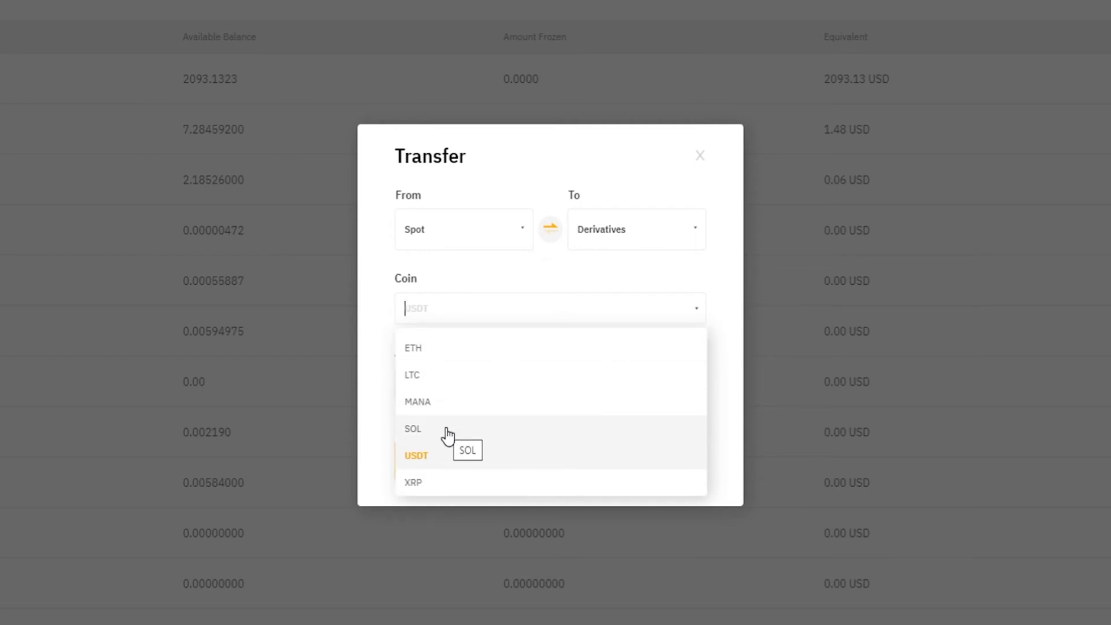
{"action": "left_click", "coordinate": [432, 458]}
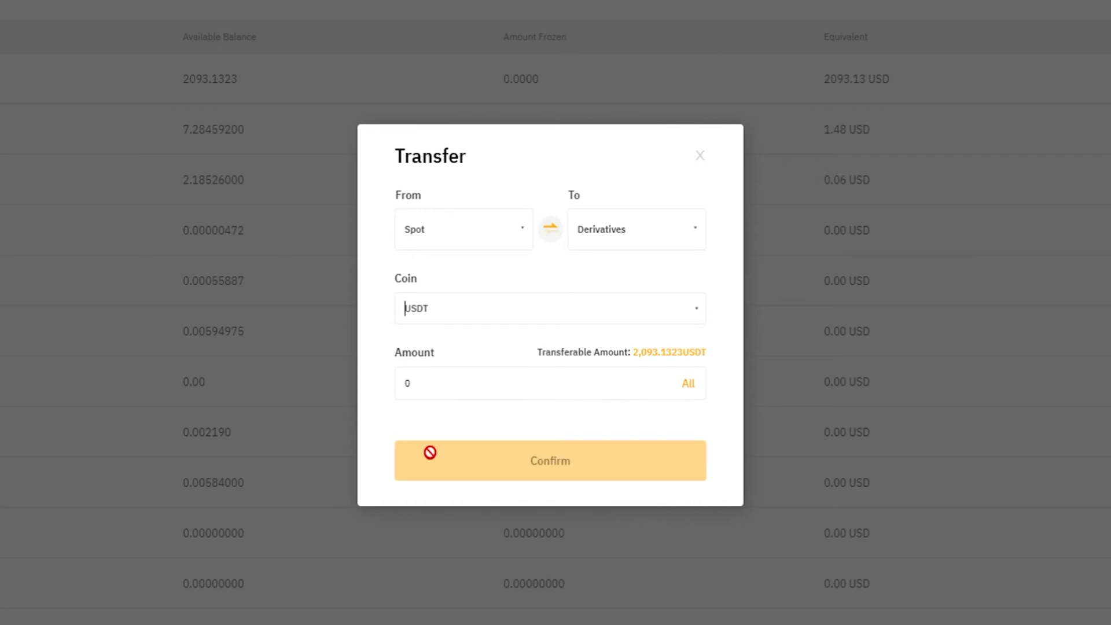
Enter 100, replace it with the full 2093.1323 USDT via All, and confirm the transfer.
{"action": "left_click", "coordinate": [420, 383]}
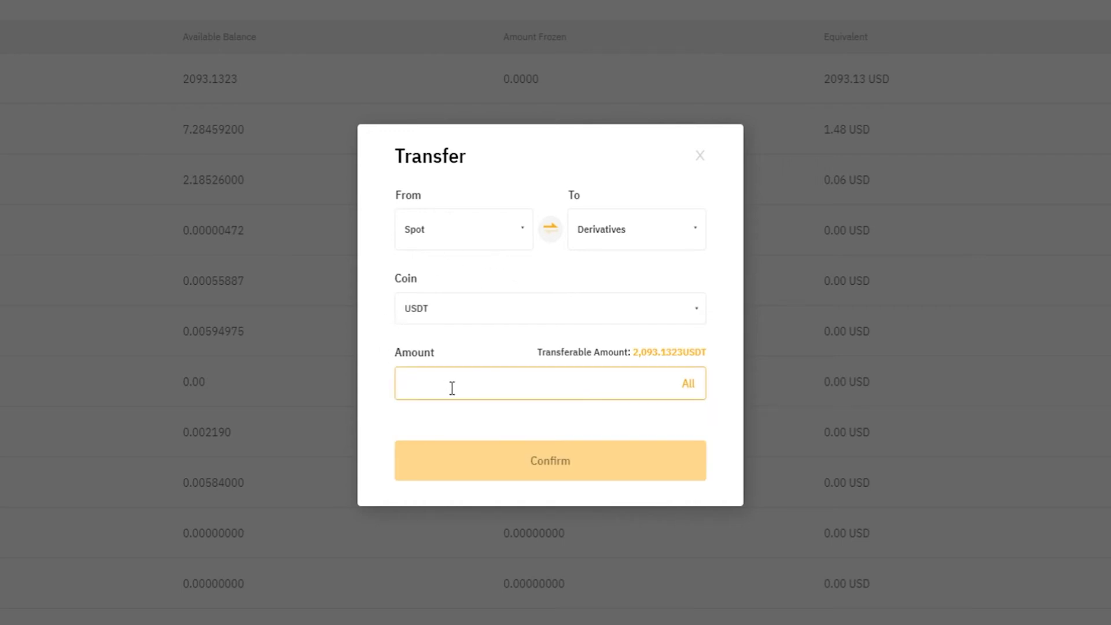
{"action": "type", "text": "100"}
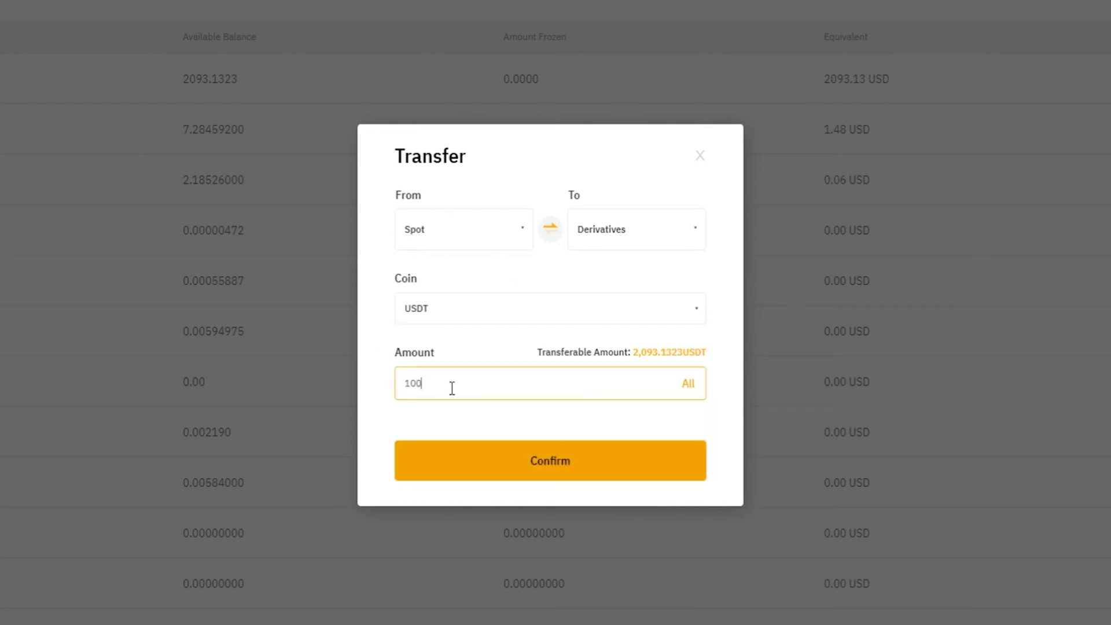
{"action": "left_click", "coordinate": [686, 384]}
{"action": "left_click", "coordinate": [539, 460]}
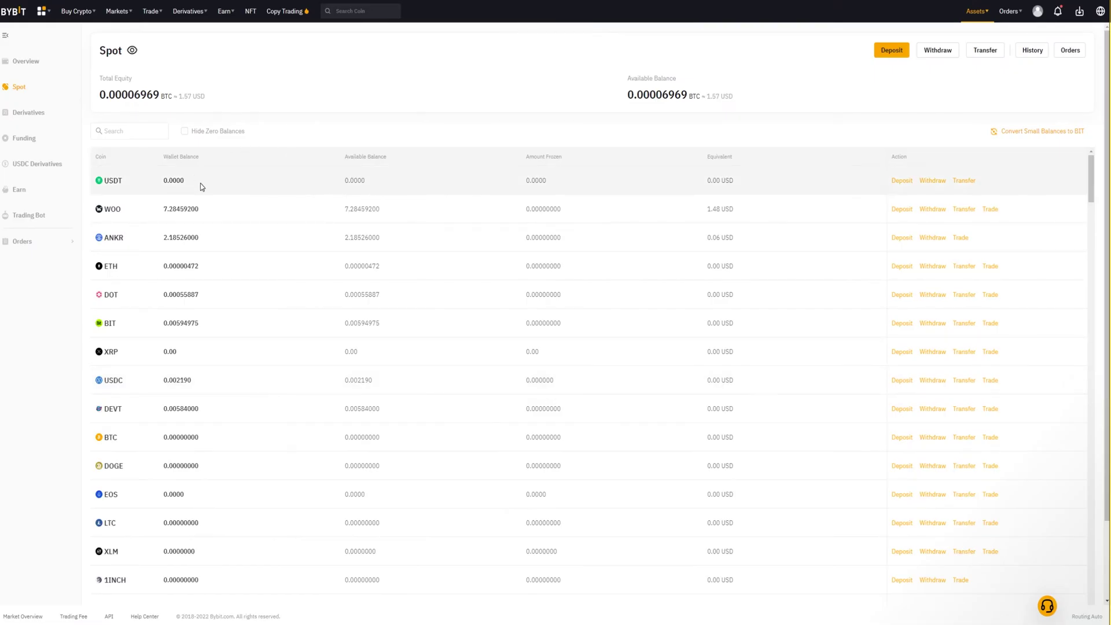
Highlight Spot USDT at 0.0000, then check Derivatives shows 2,093.1323 USDT.
{"action": "left_click_drag", "start_coordinate": [200, 183], "coordinate": [157, 178]}
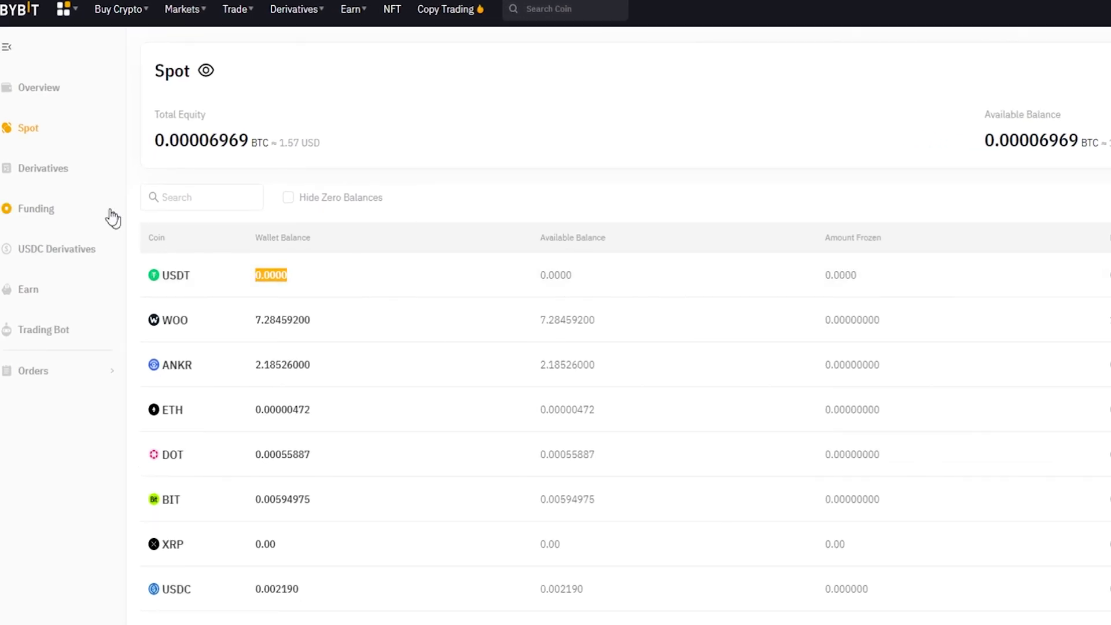
{"action": "left_click", "coordinate": [56, 172]}
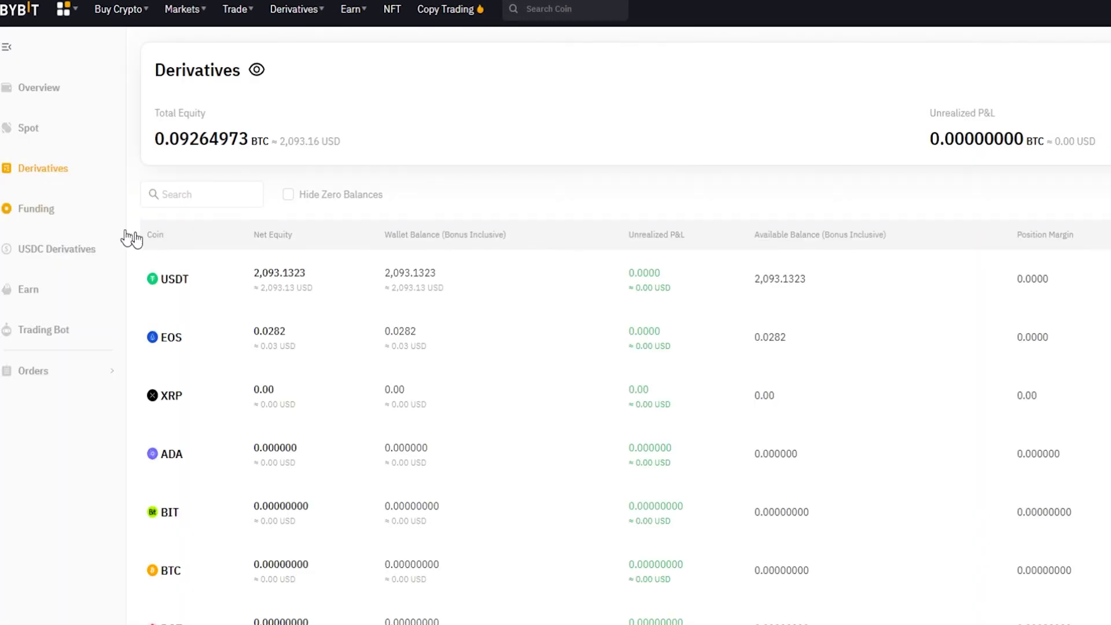
{"action": "left_click_drag", "start_coordinate": [280, 273], "coordinate": [313, 273]}
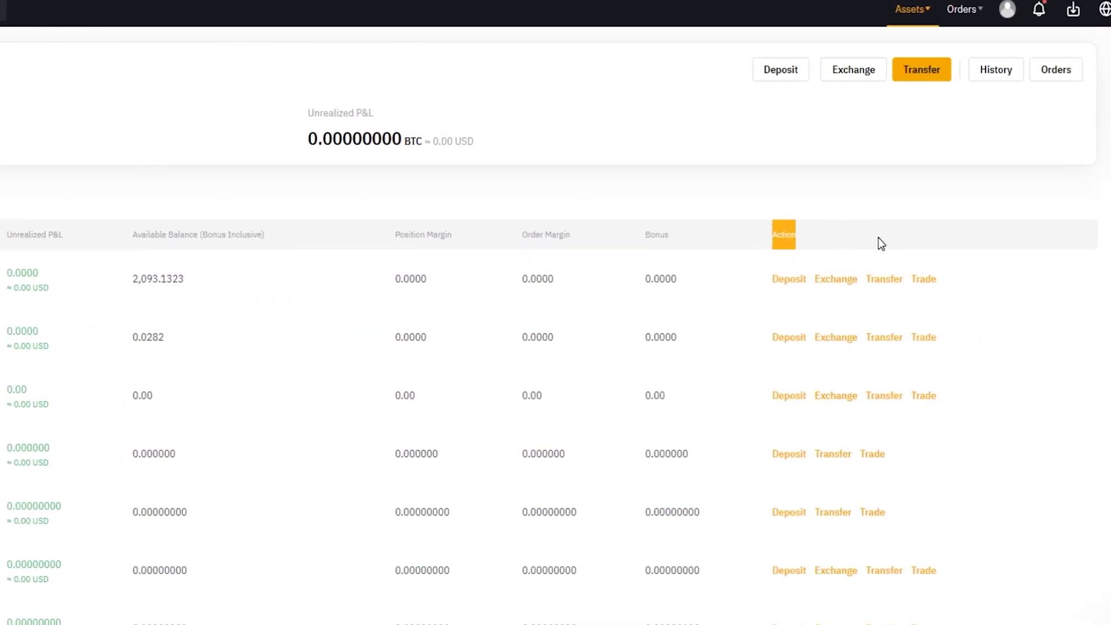
Transfer all 2,093.1323 USDT from Derivatives back to Spot with the direction set Derivatives → Spot.
{"action": "left_click", "coordinate": [876, 281]}
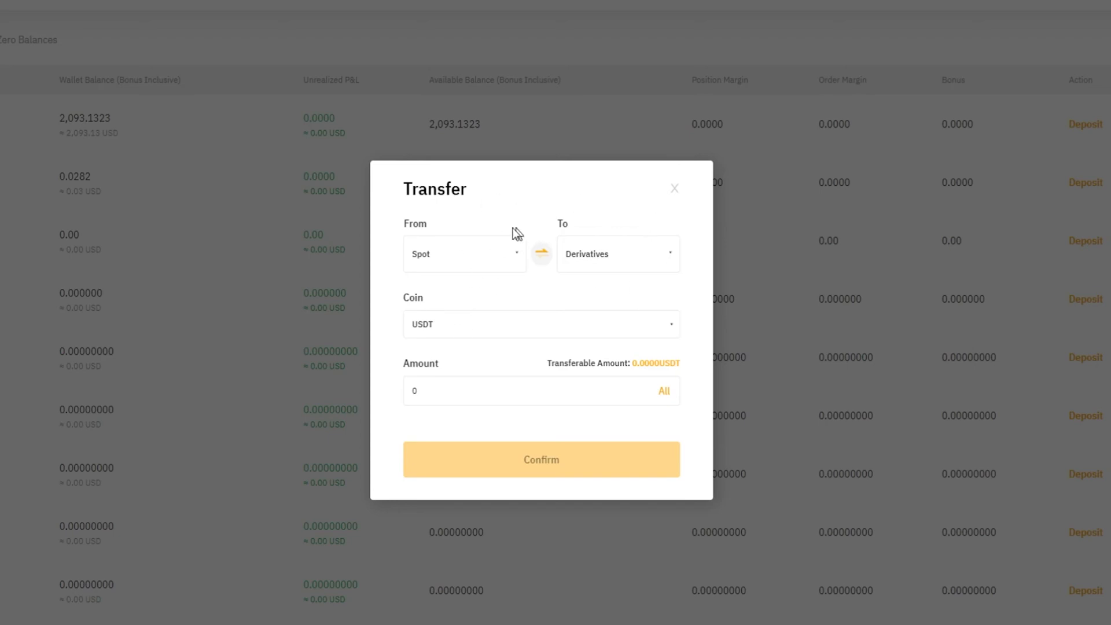
{"action": "left_click", "coordinate": [538, 259]}
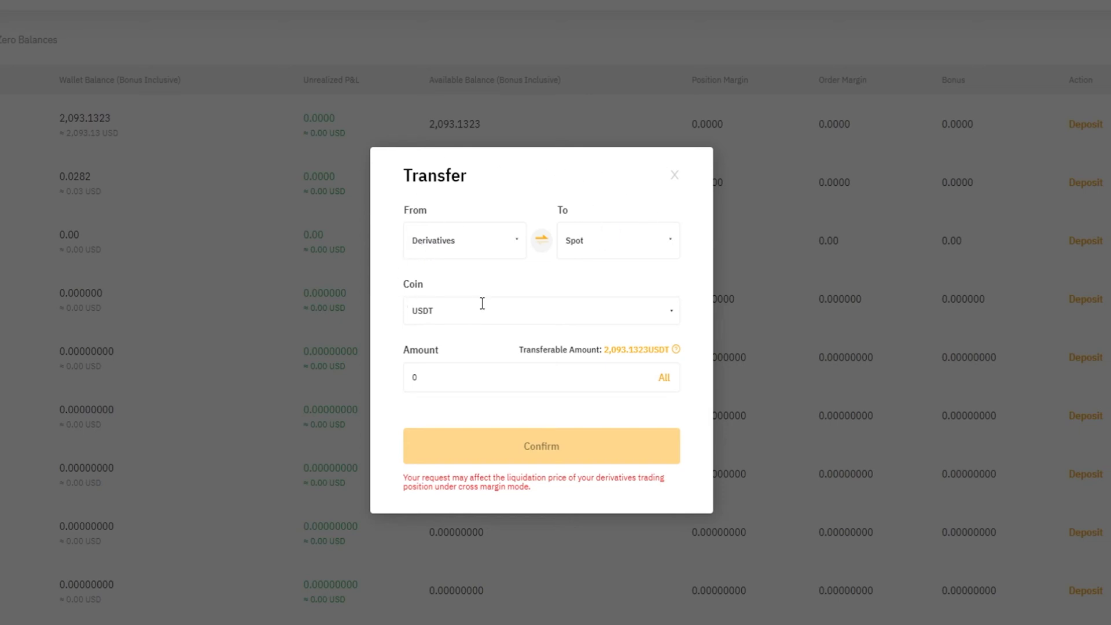
{"action": "left_click", "coordinate": [662, 382]}
{"action": "left_click", "coordinate": [537, 447]}
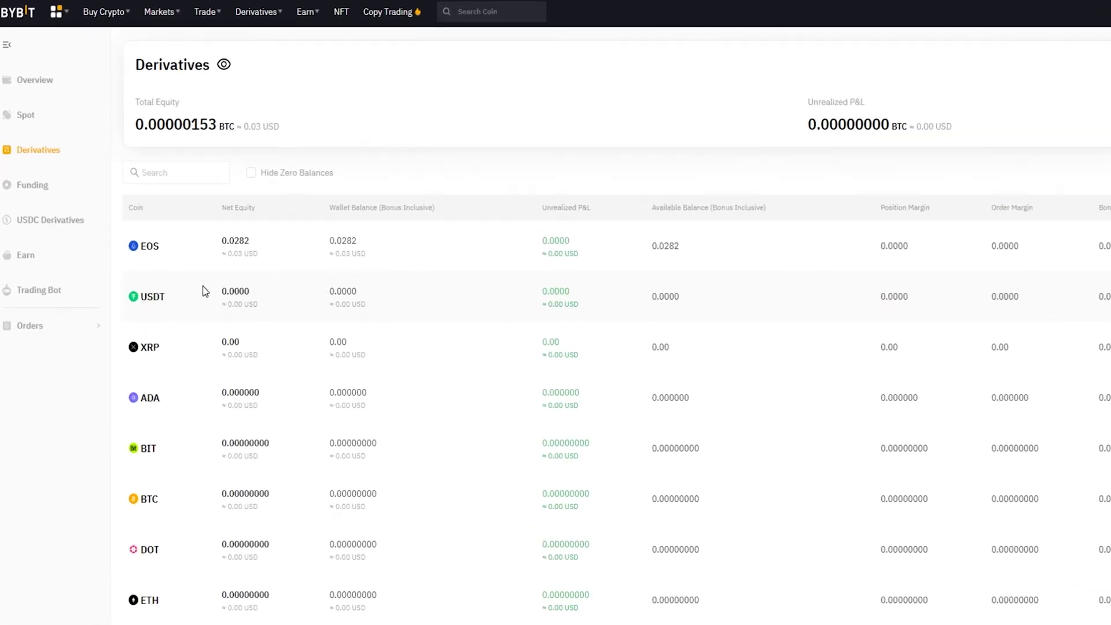
Highlight Derivatives USDT at 0.0000, then check Spot shows 2093.1323 USDT again.
{"action": "left_click_drag", "start_coordinate": [280, 355], "coordinate": [321, 361]}
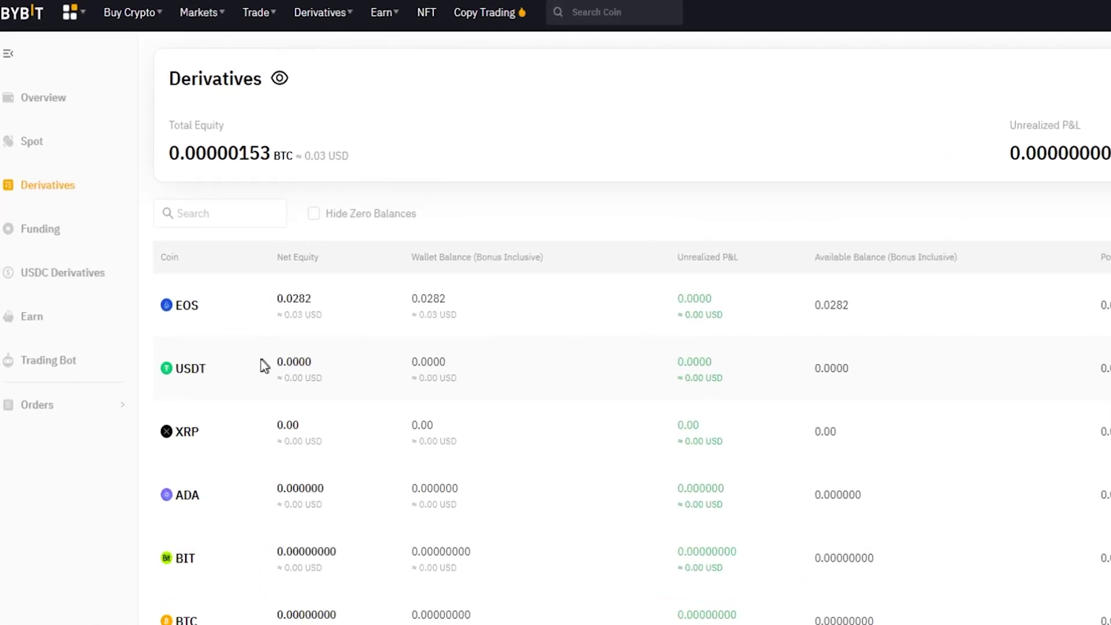
{"action": "left_click", "coordinate": [50, 145]}
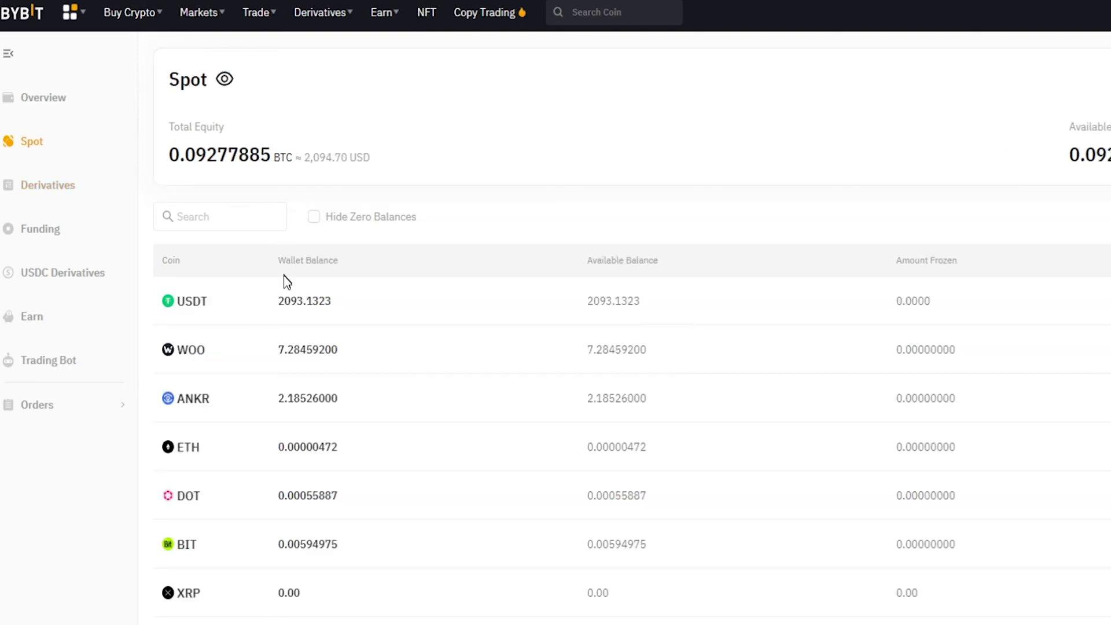
{"action": "left_click_drag", "start_coordinate": [256, 309], "coordinate": [384, 305]}
{"action": "left_click", "coordinate": [231, 327]}
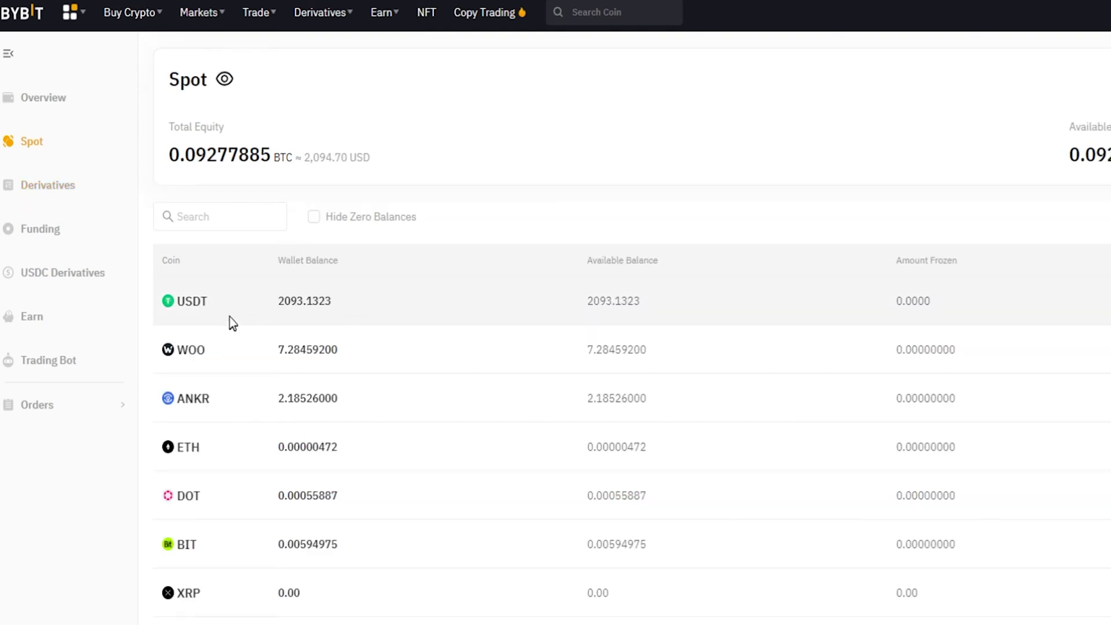
Go to the BTCUSDT page through Derivatives > USDT Perpetual in the top bar.
{"action": "mouse_move", "coordinate": [324, 10]}
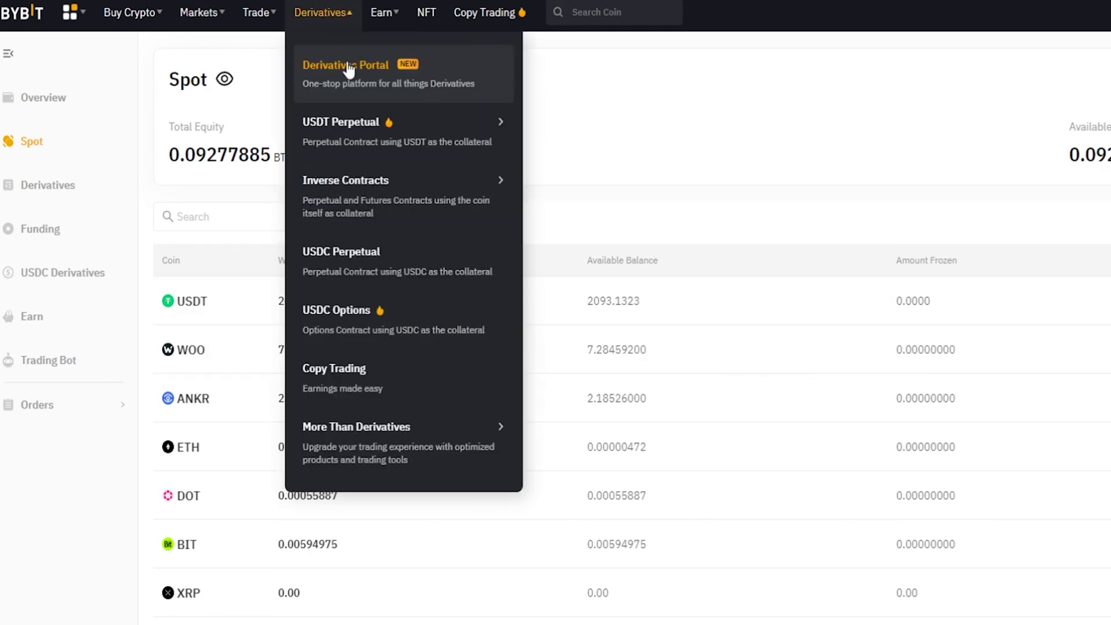
{"action": "mouse_move", "coordinate": [354, 142]}
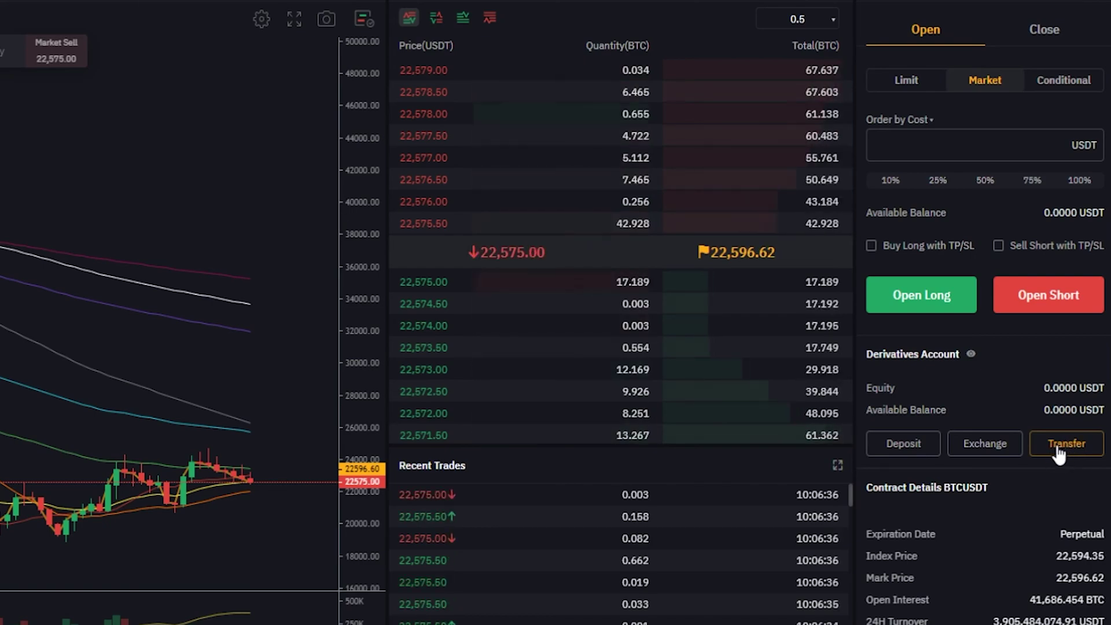
From the Derivatives Account panel, transfer all 2093.1323 USDT from Spot into Derivatives.
{"action": "left_click", "coordinate": [1057, 446]}
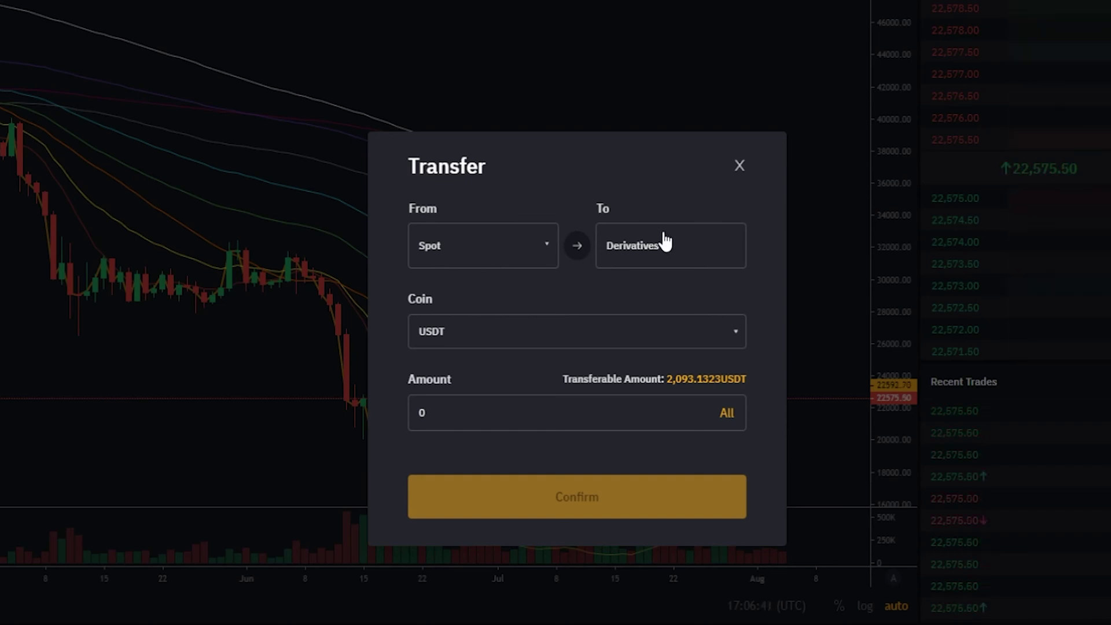
{"action": "left_click", "coordinate": [730, 414]}
{"action": "left_click", "coordinate": [596, 504]}
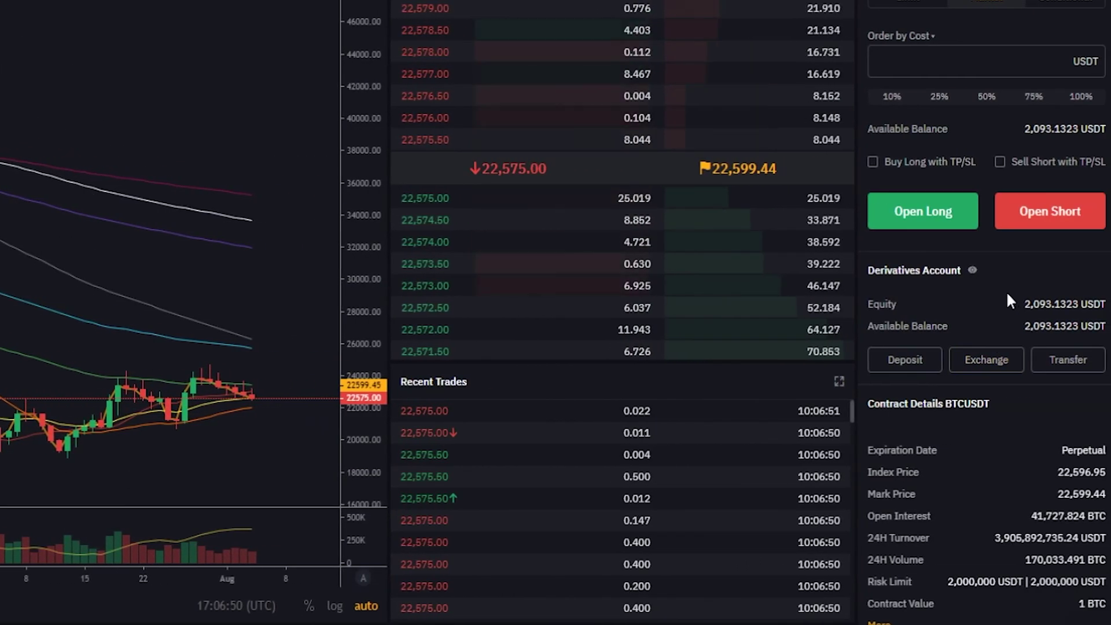
Highlight the 2,093.1323 USDT Equity value in the Derivatives Account panel.
{"action": "left_click_drag", "start_coordinate": [1022, 303], "coordinate": [1106, 304]}
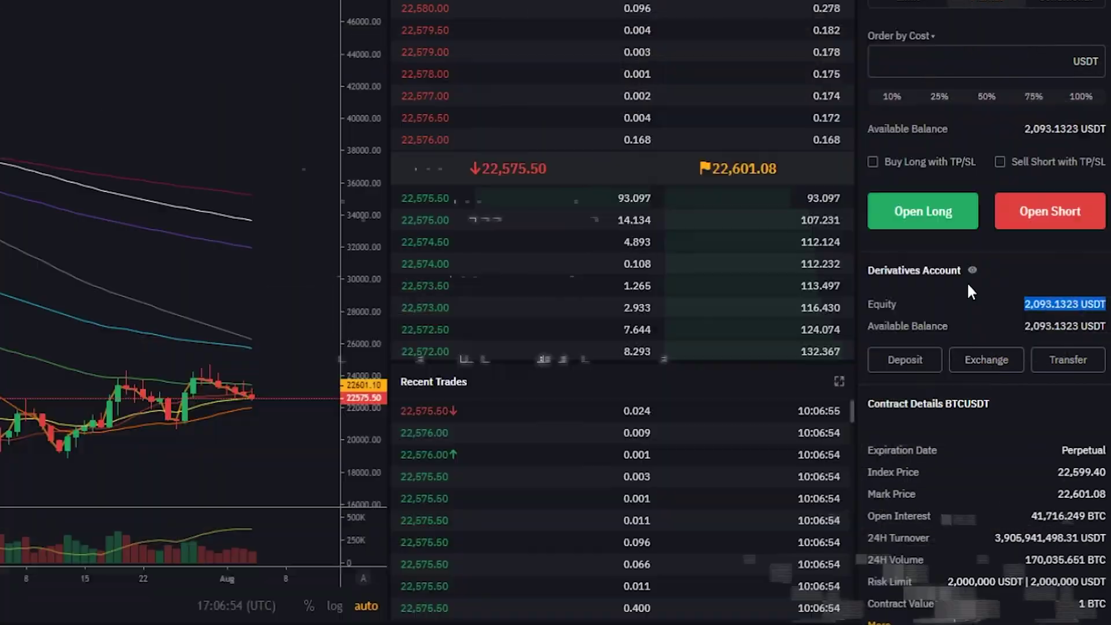